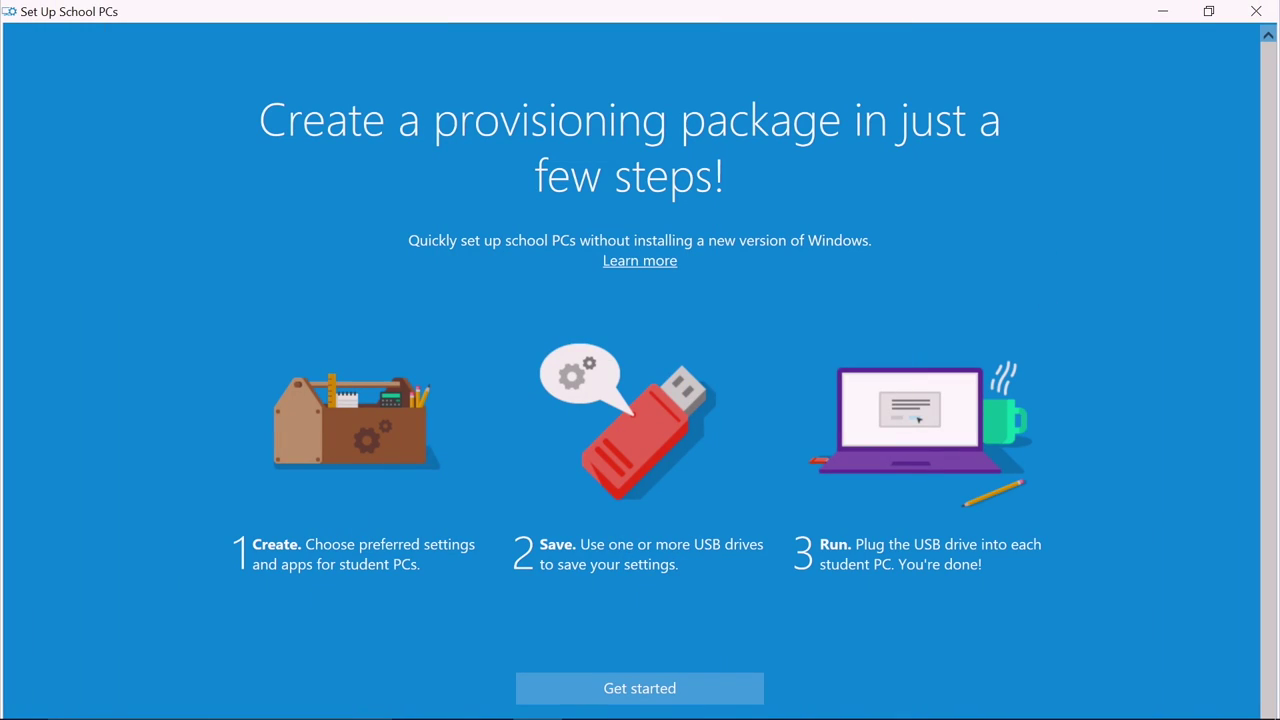
# Step: Begin creating a new provisioning package from the welcome screen
pyautogui.click(709, 688)
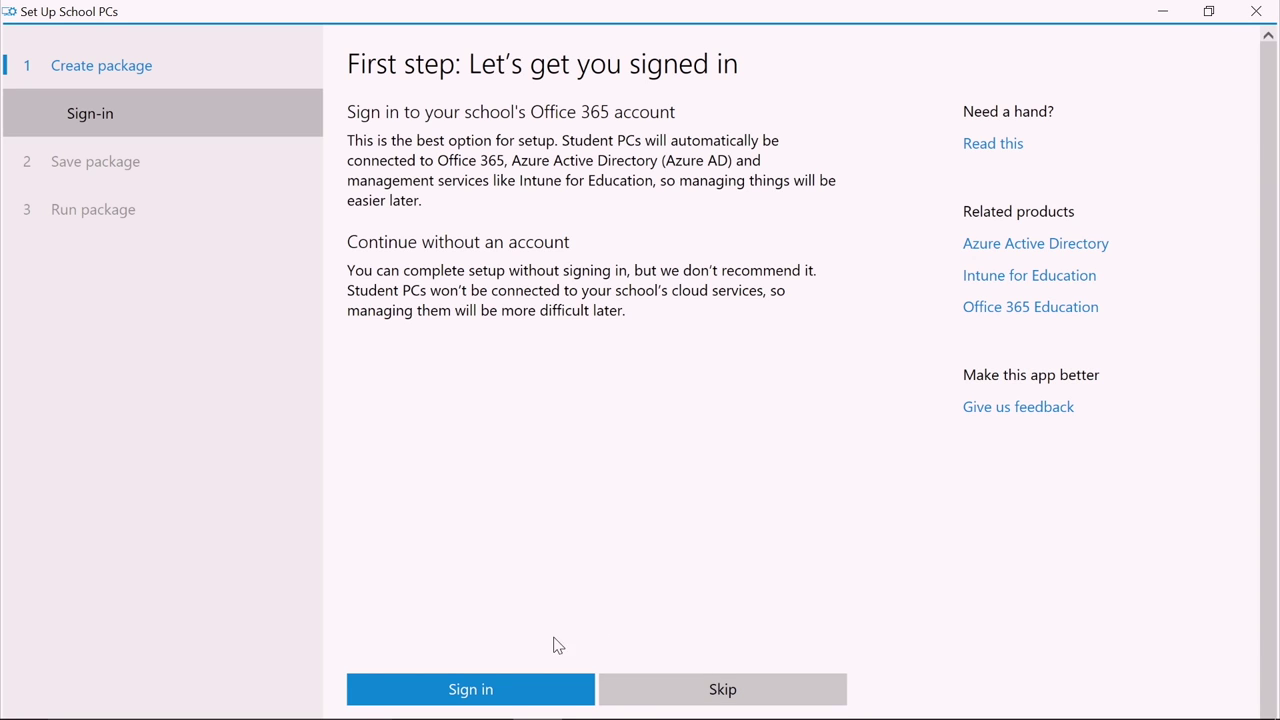
# Step: Start signing in to the school's Office 365 account
pyautogui.click(549, 686)
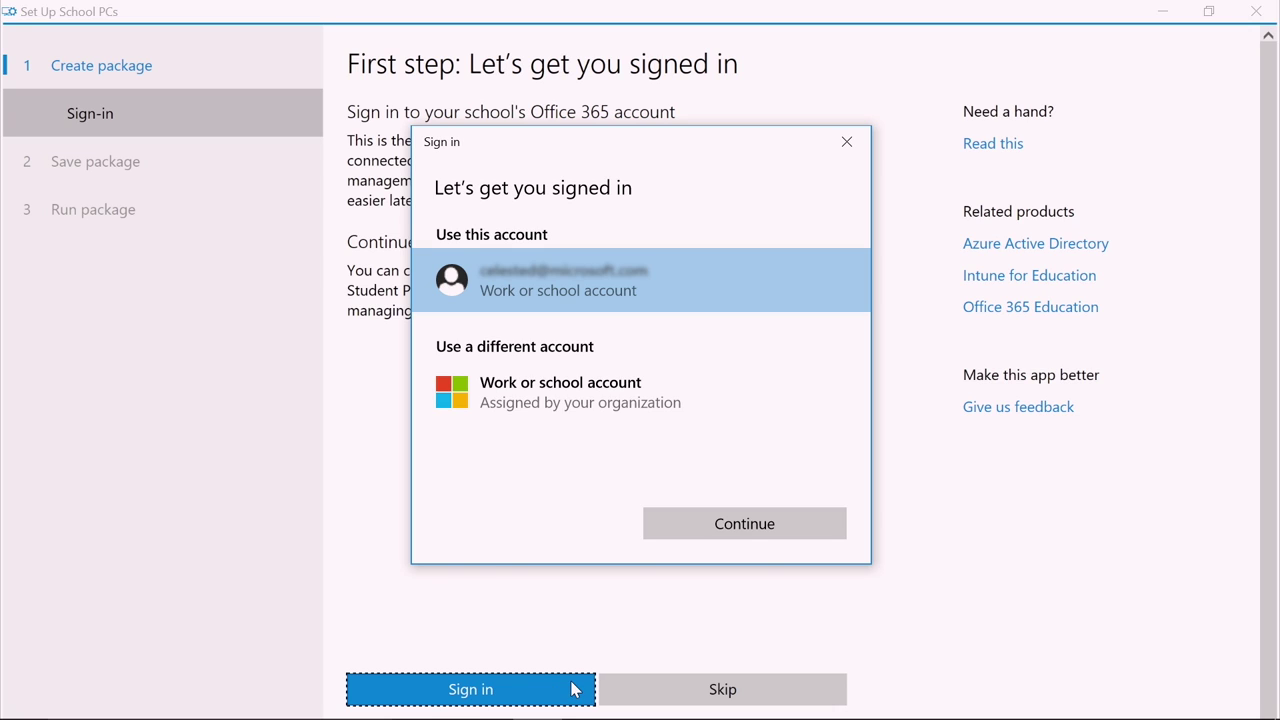
# Step: Sign in with the admin work or school account's e-mail and password, and accept the app's permissions
pyautogui.click(590, 401)
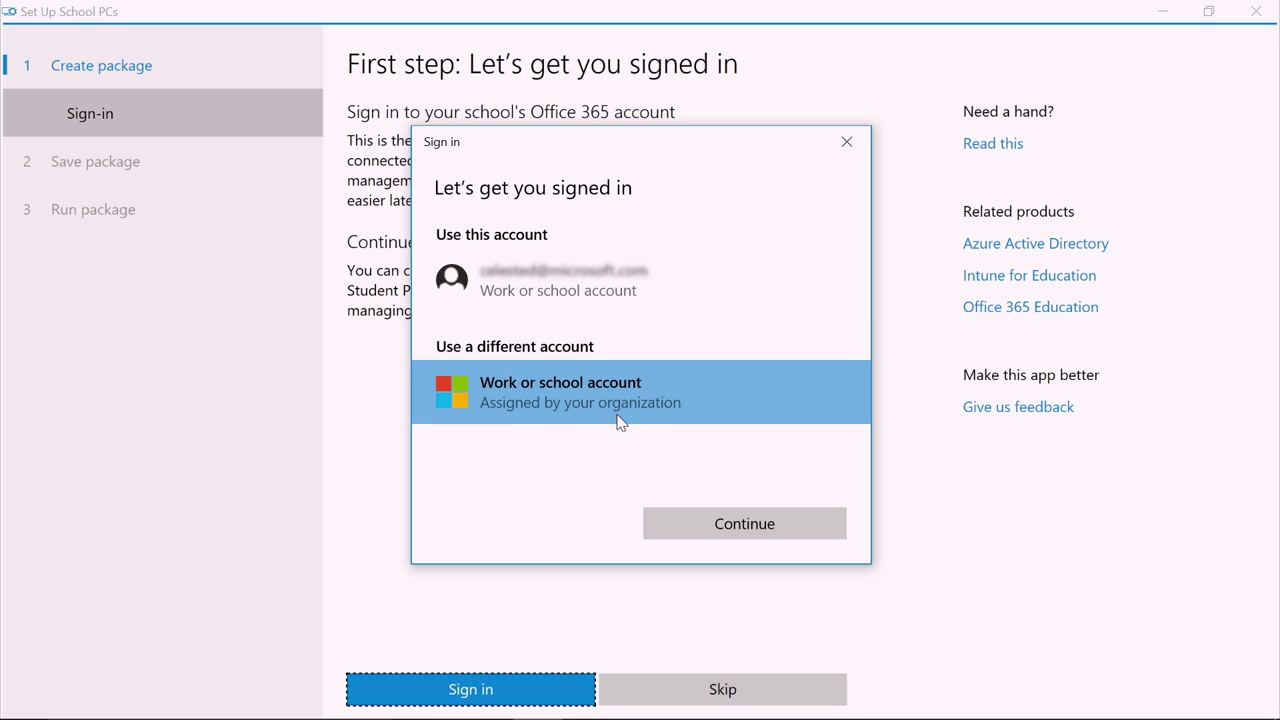
pyautogui.click(672, 518)
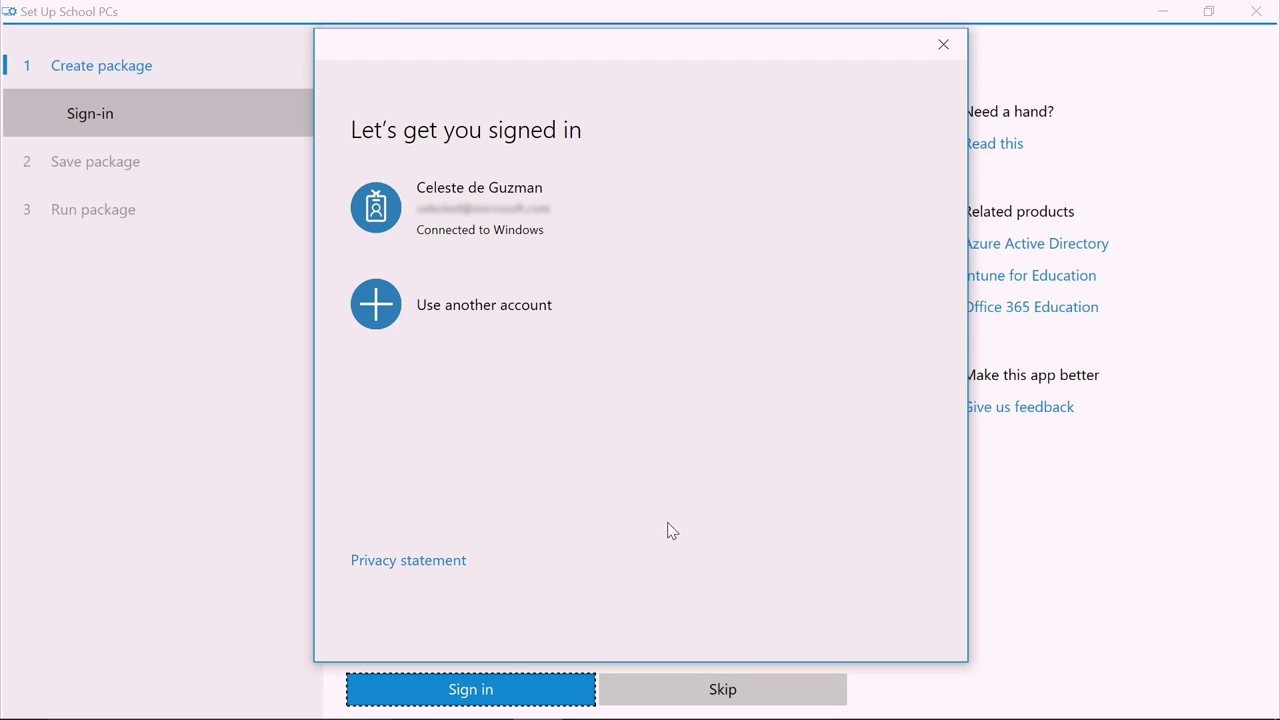
pyautogui.click(506, 315)
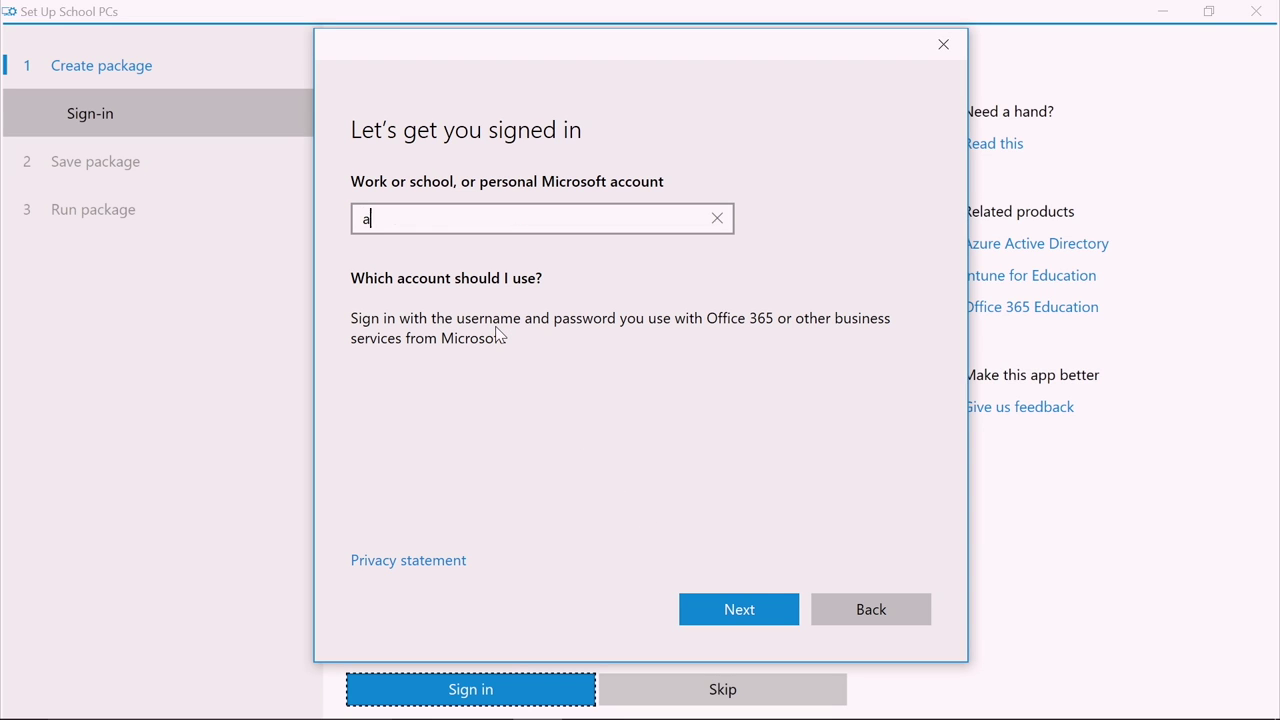
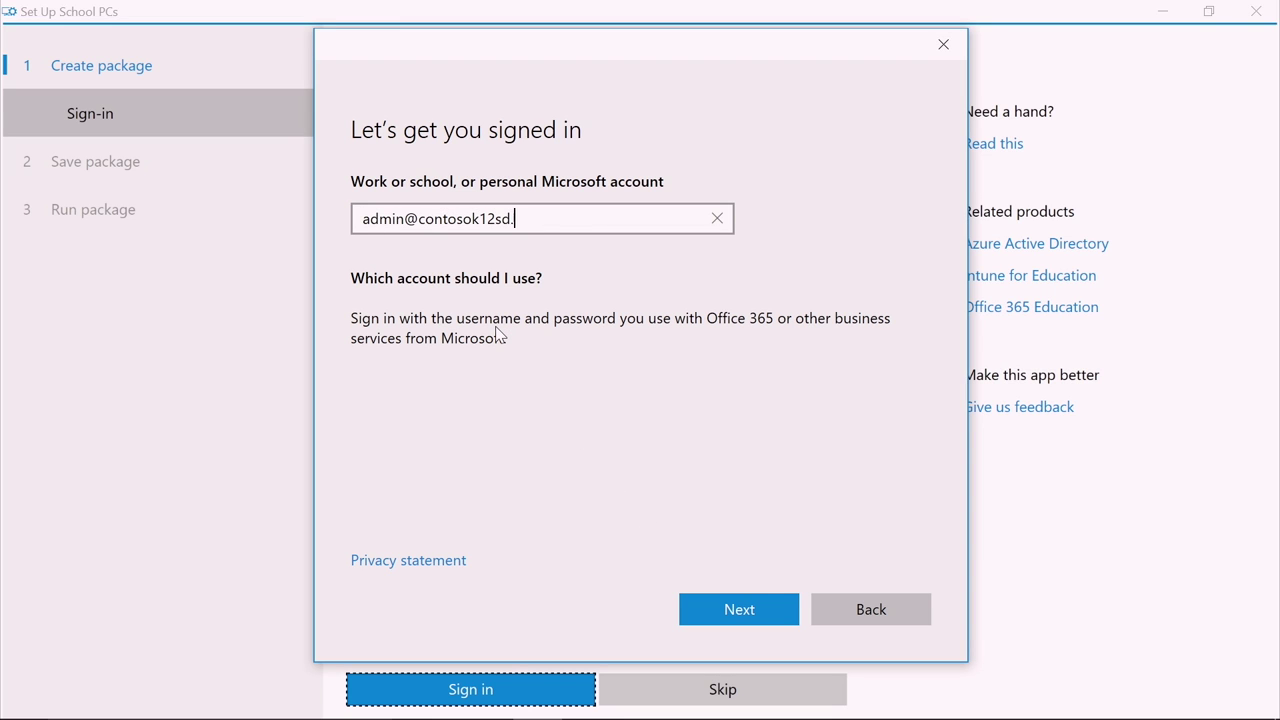
pyautogui.click(778, 612)
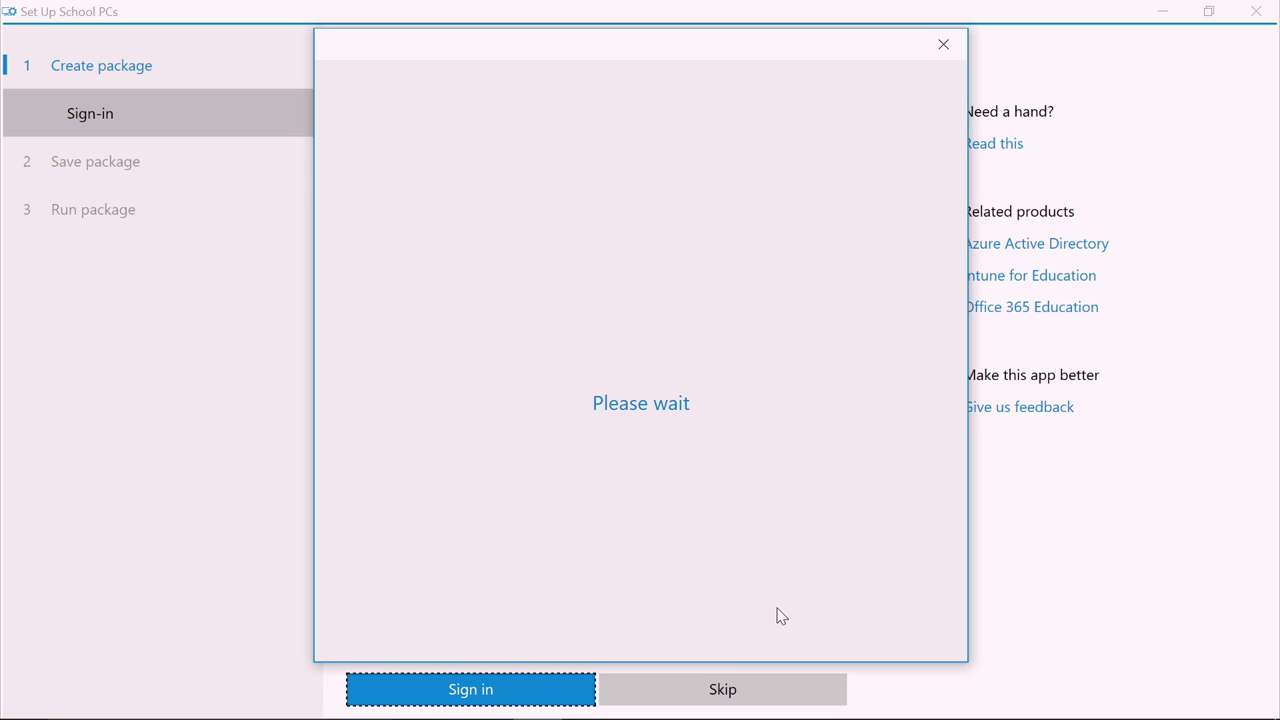
pyautogui.write('*******')
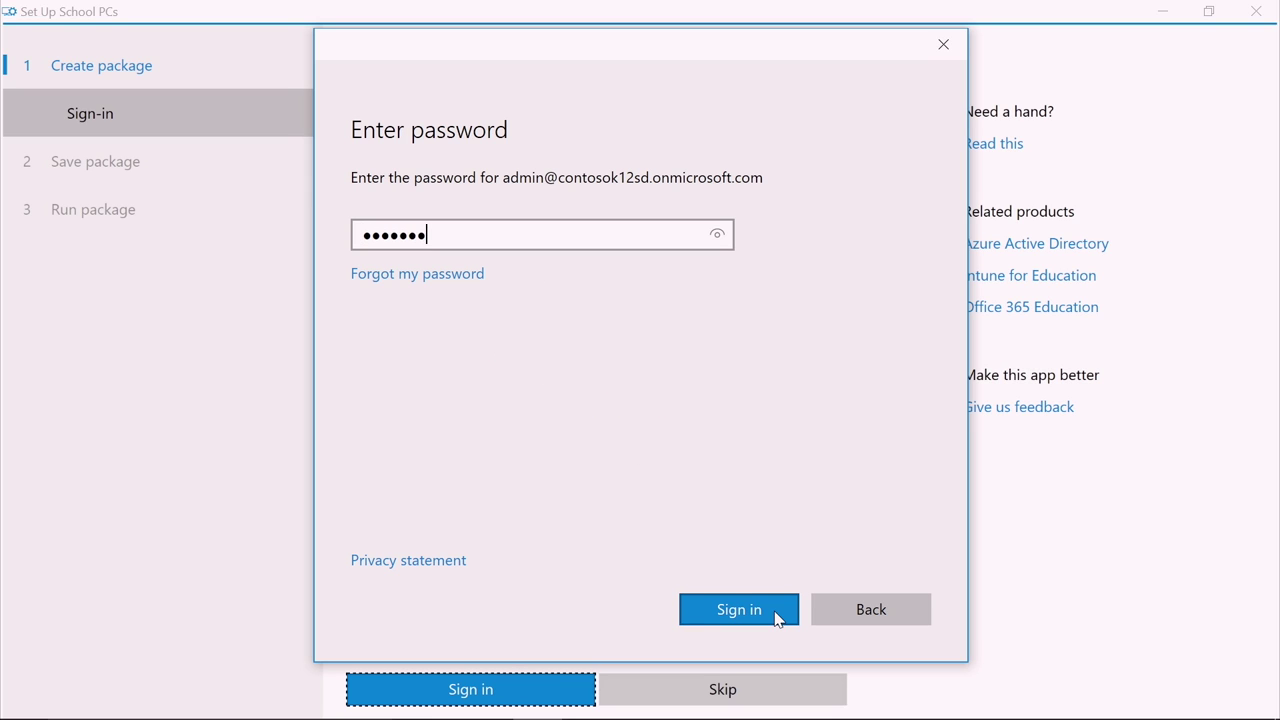
pyautogui.write('*********')
pyautogui.click(739, 609)
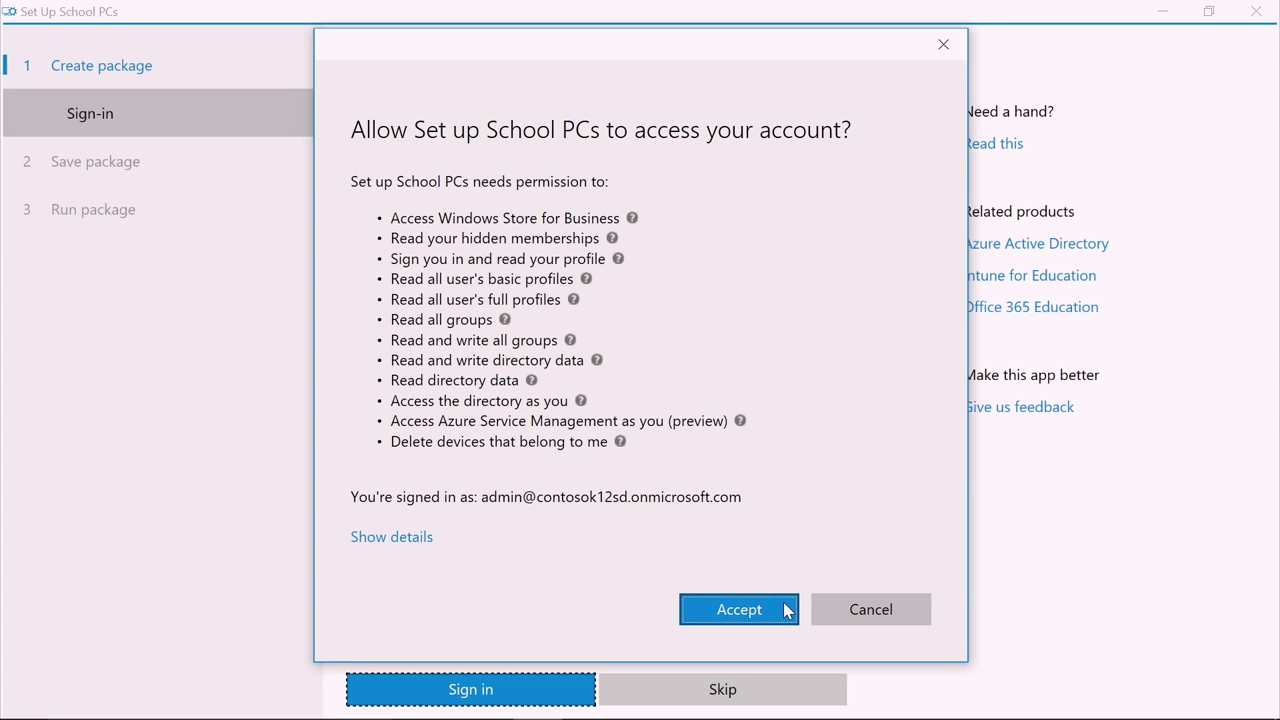
pyautogui.click(788, 610)
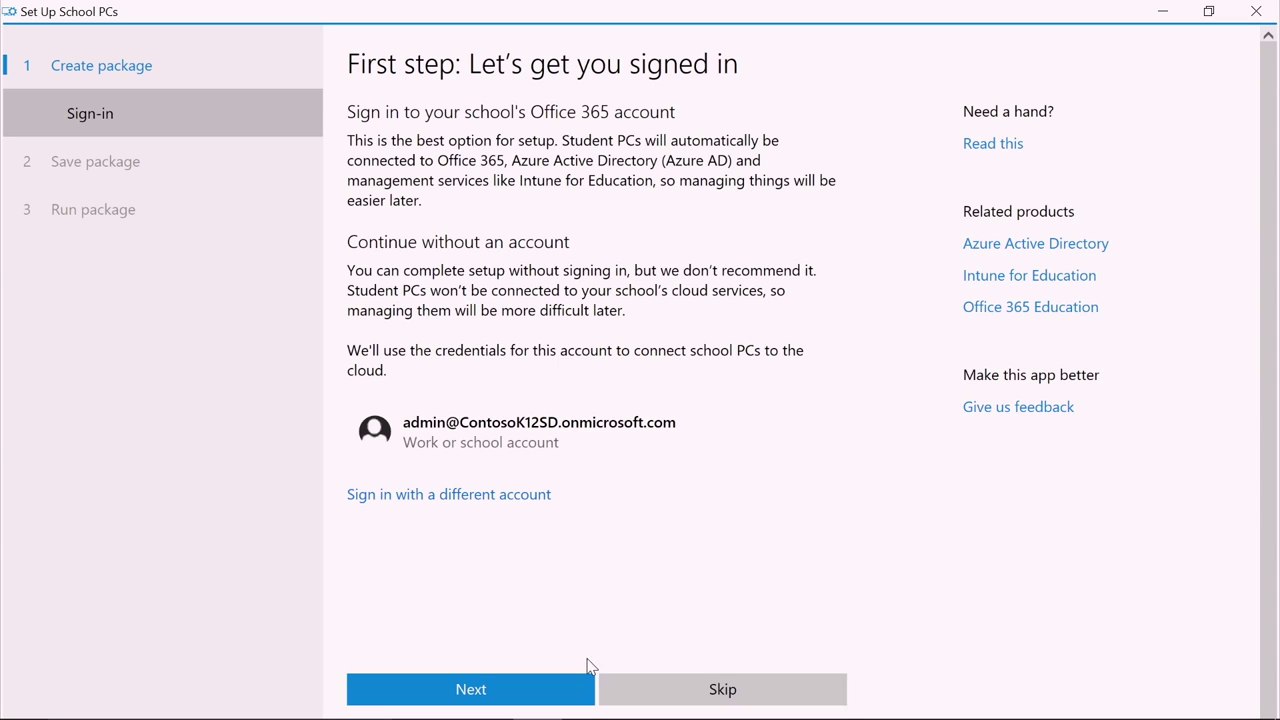
# Step: Skip choosing a listed wireless network and dismiss the wired Ethernet warning
pyautogui.click(565, 690)
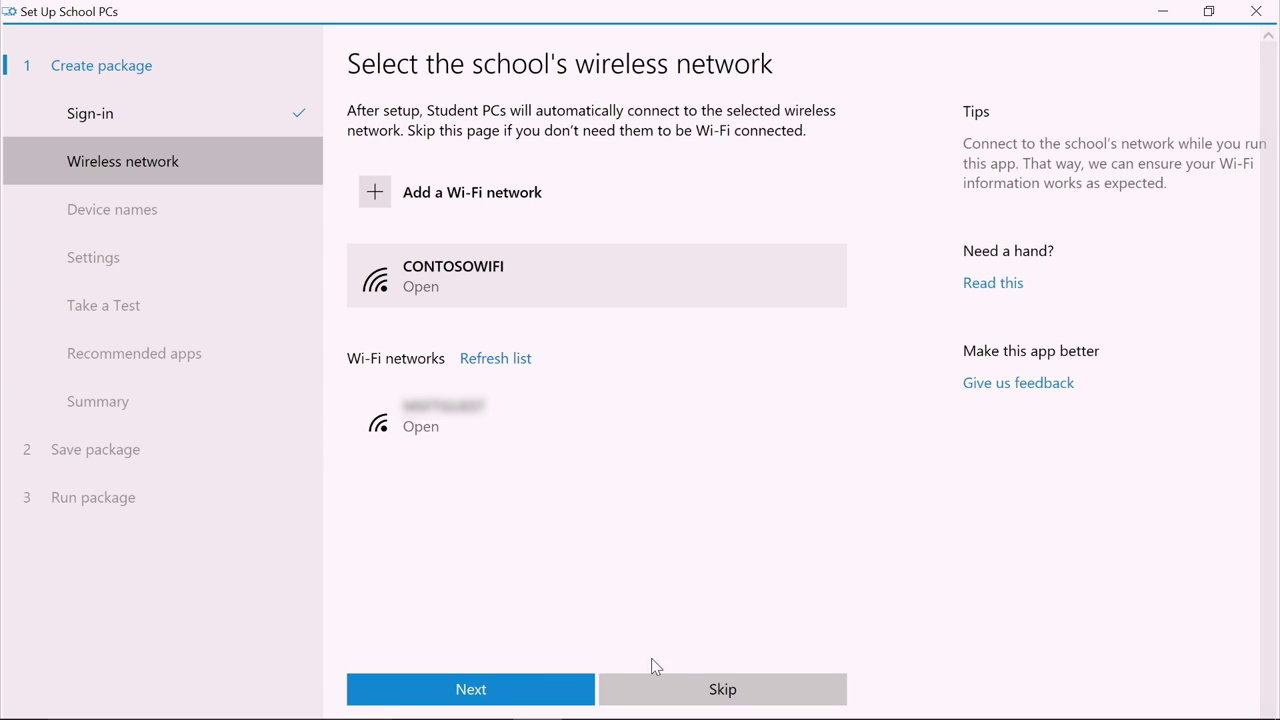
pyautogui.click(656, 690)
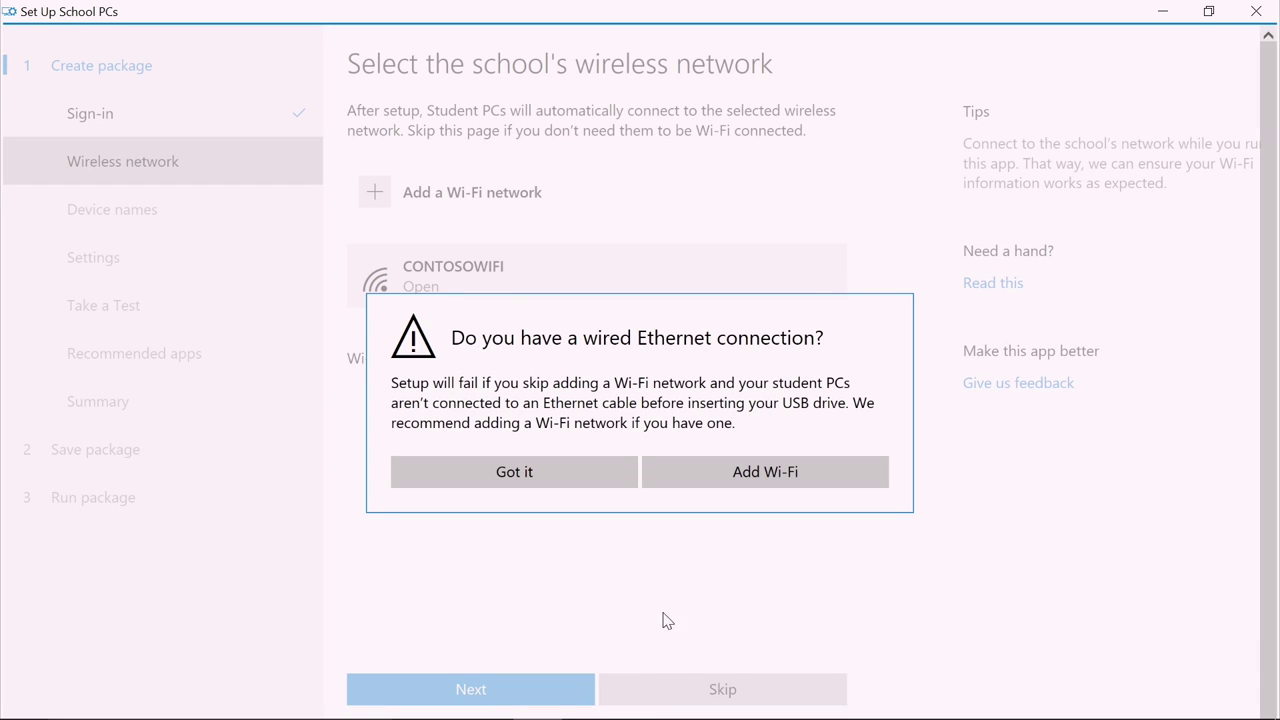
pyautogui.click(698, 483)
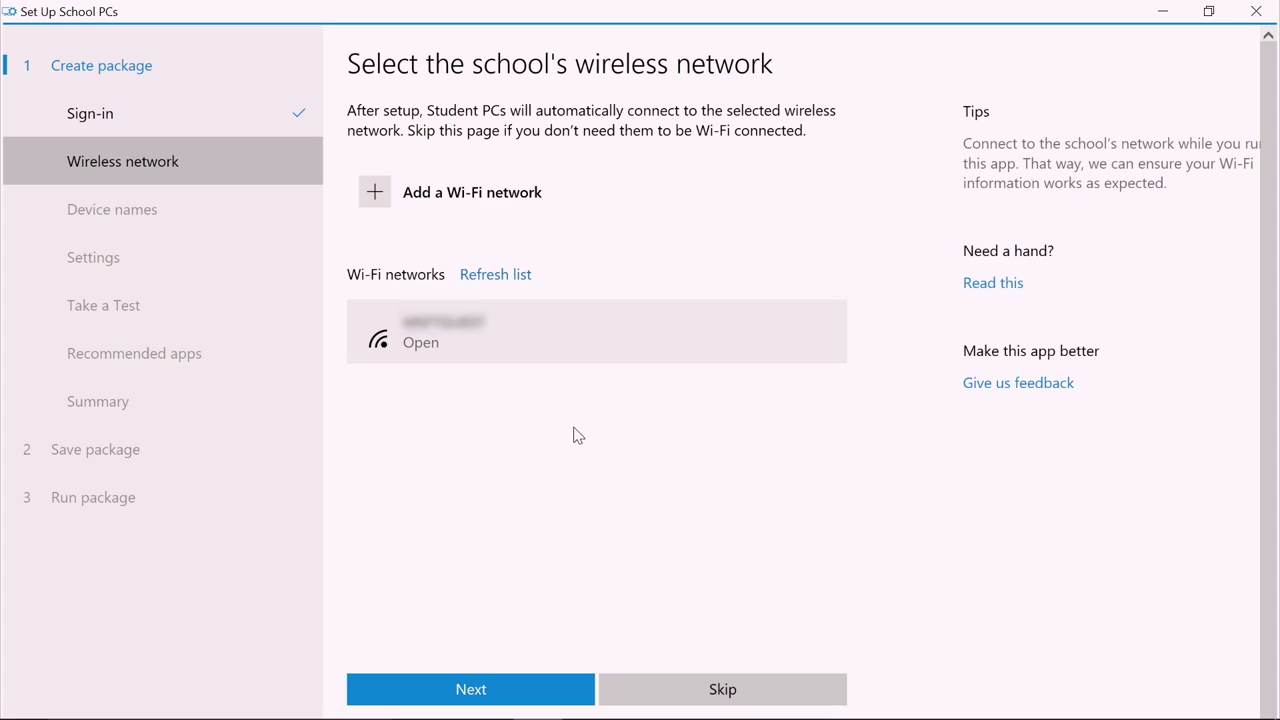
# Step: Add the Wi-Fi network CONTOSOWIFI with Open security
pyautogui.click(531, 193)
pyautogui.write('CONTOSOWIFI')
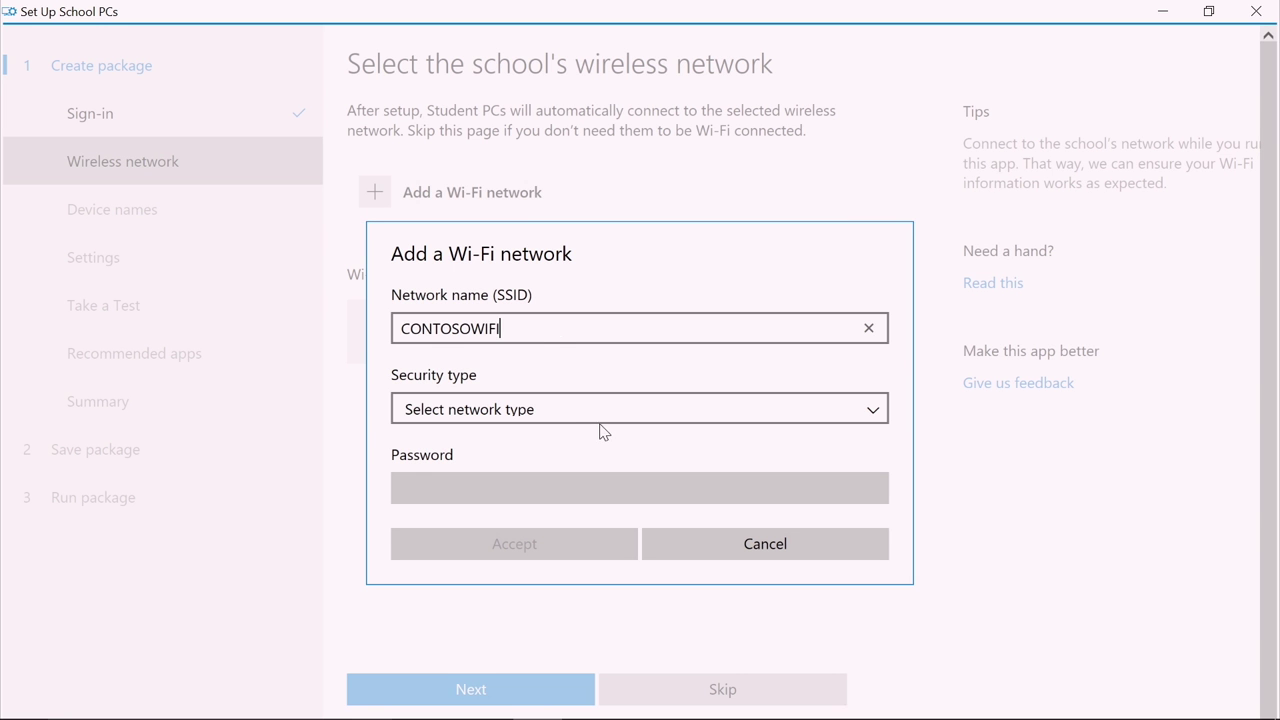
pyautogui.click(602, 418)
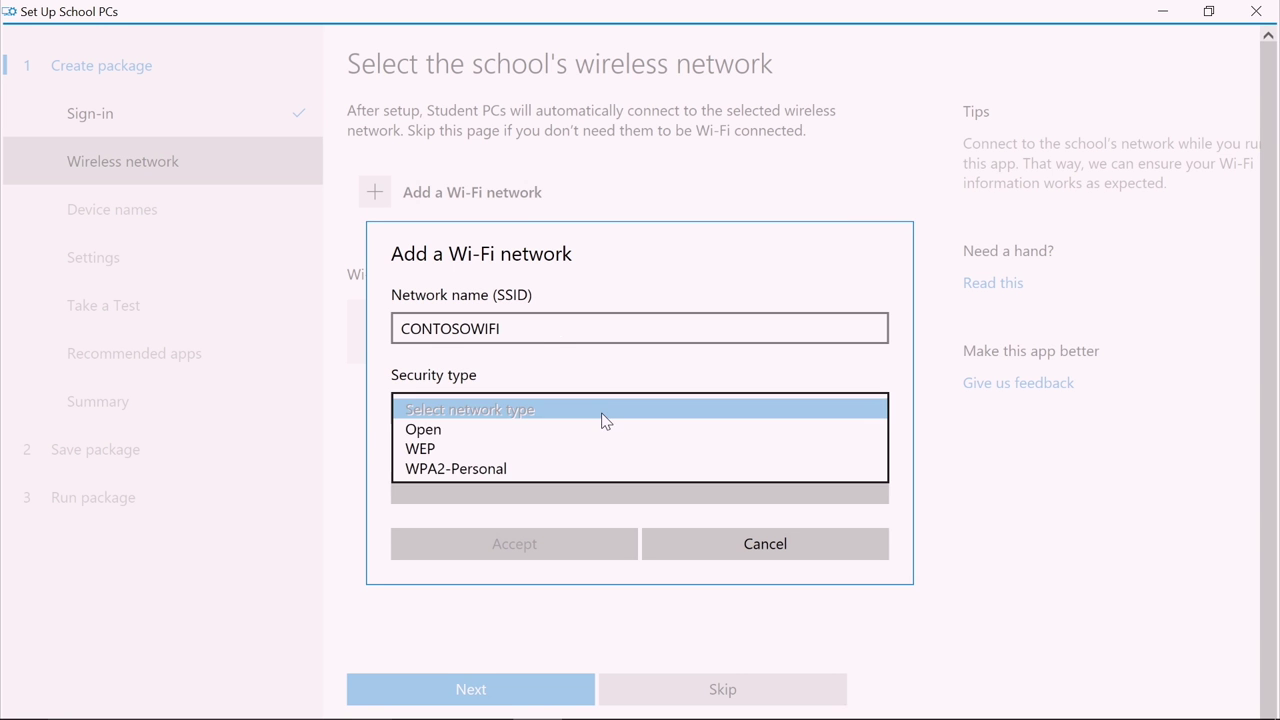
pyautogui.click(602, 430)
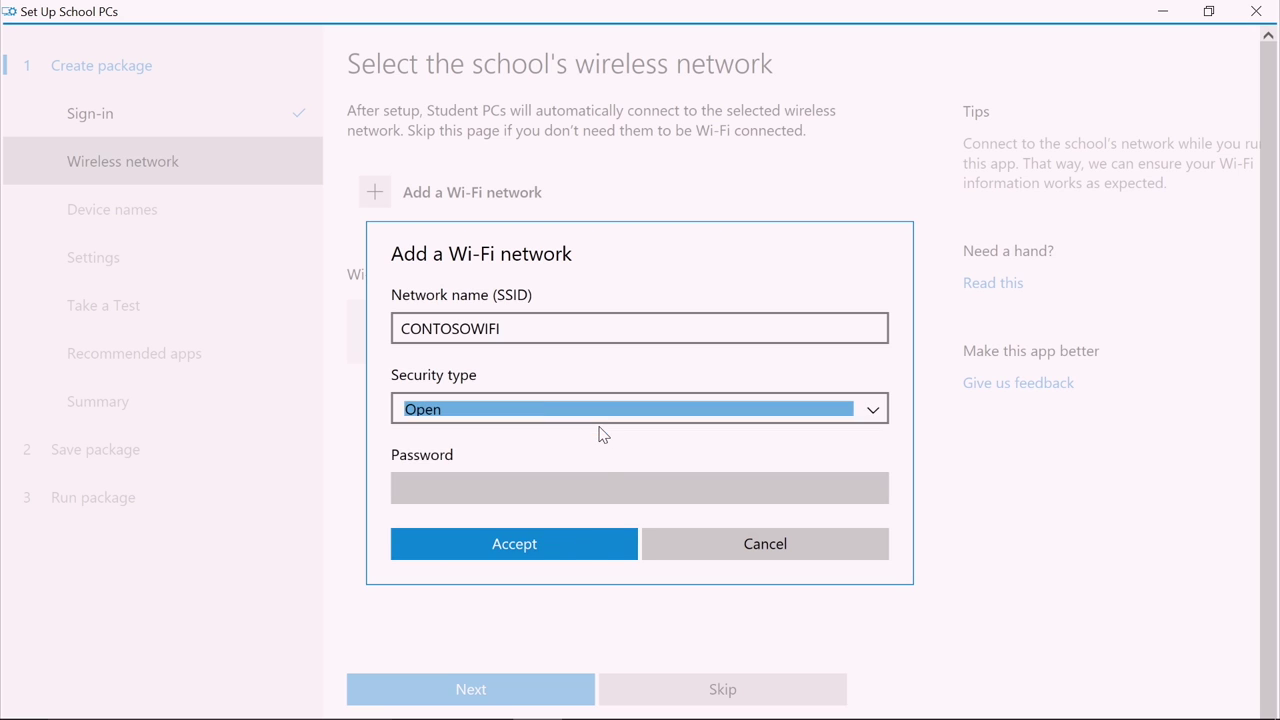
pyautogui.click(589, 543)
pyautogui.click(548, 689)
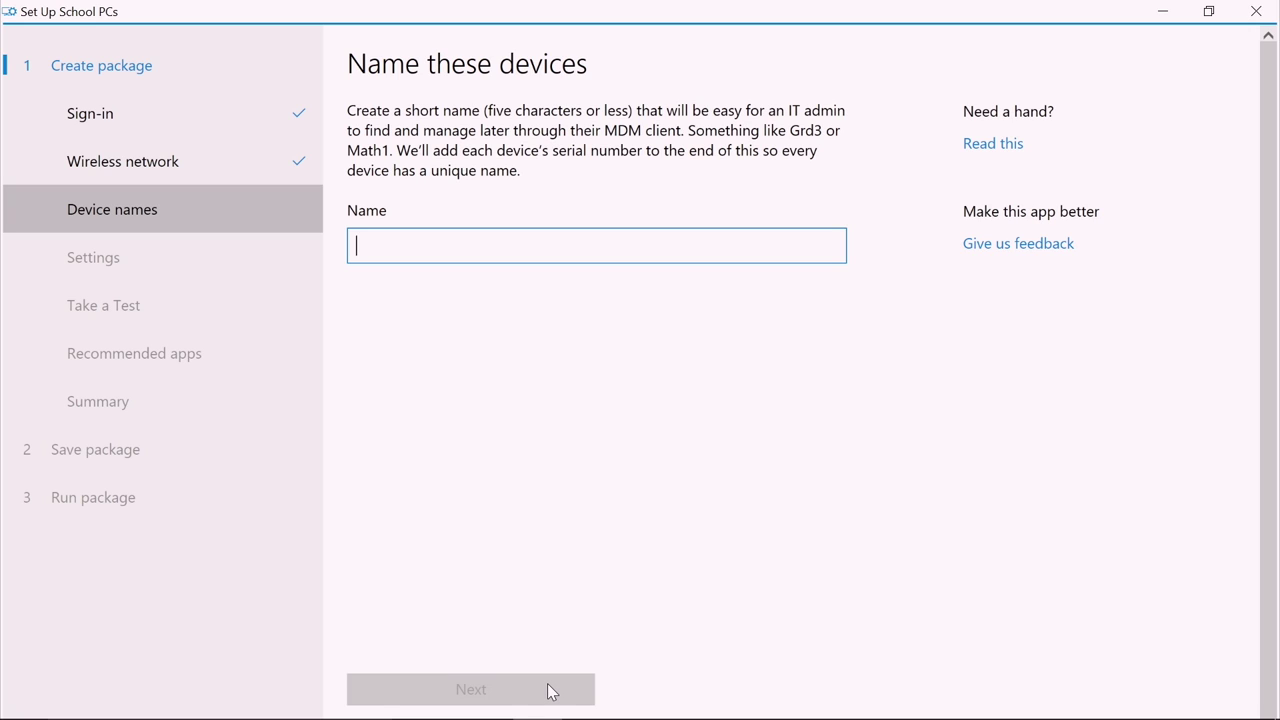
# Step: Enter Math4 as the name for the student devices
pyautogui.write('Math4')
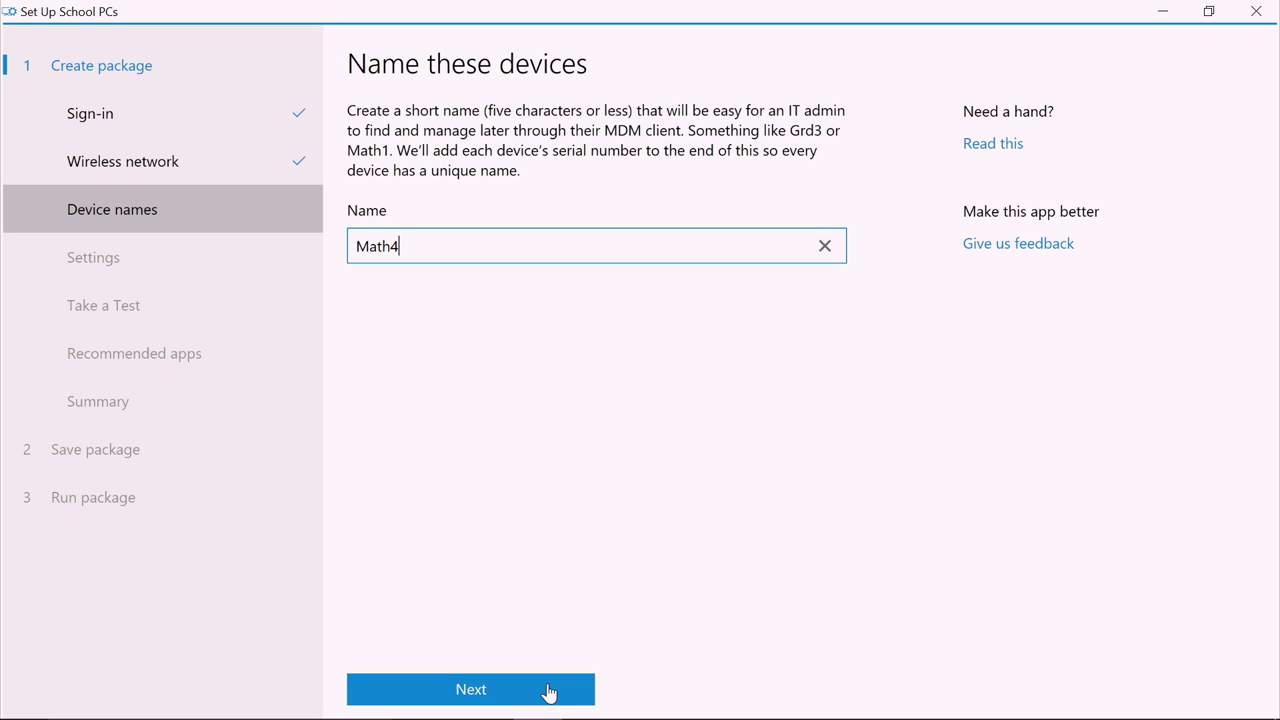
pyautogui.click(548, 692)
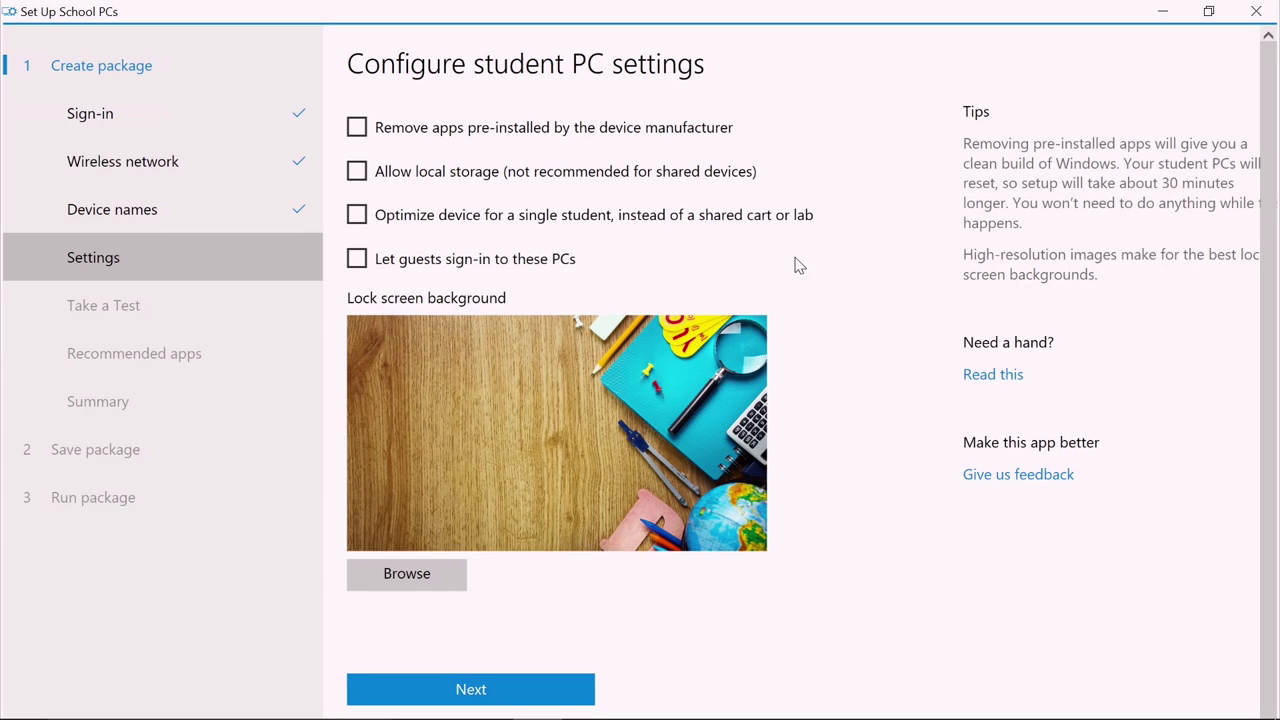
# Step: Enable 'Let guests sign-in to these PCs' in the student PC settings
pyautogui.click(355, 268)
pyautogui.click(553, 691)
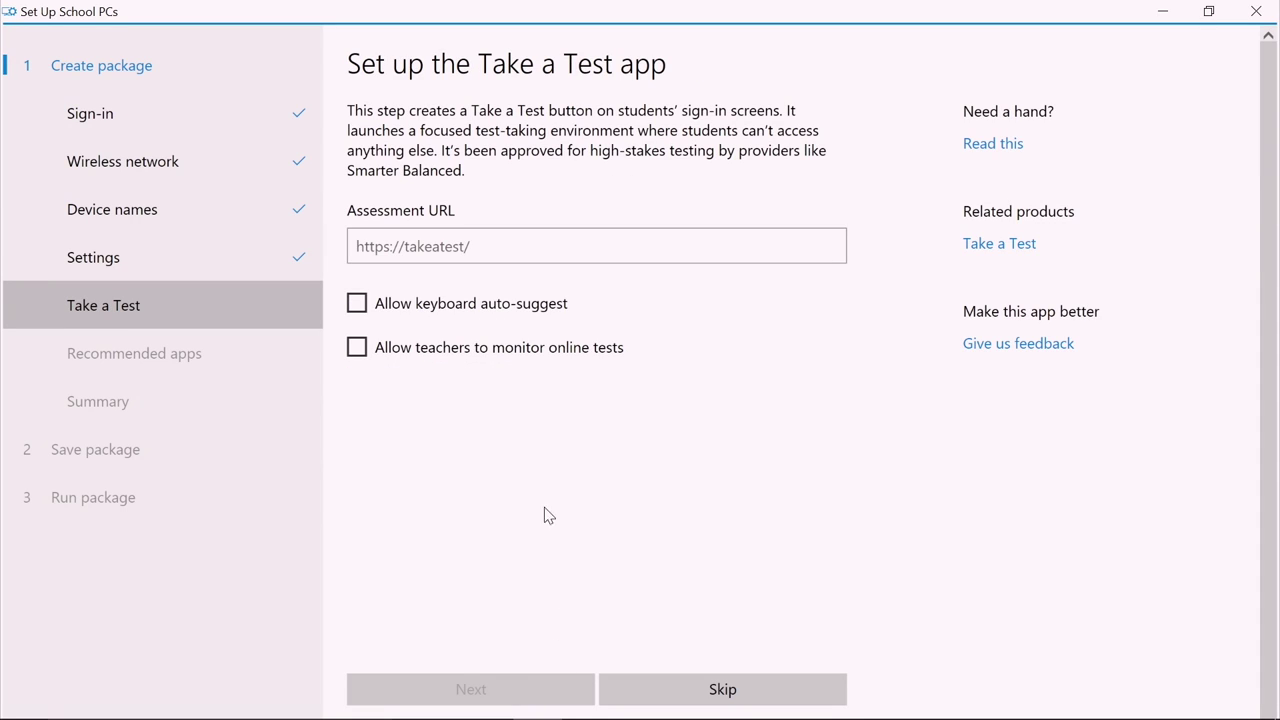
pyautogui.click(627, 248)
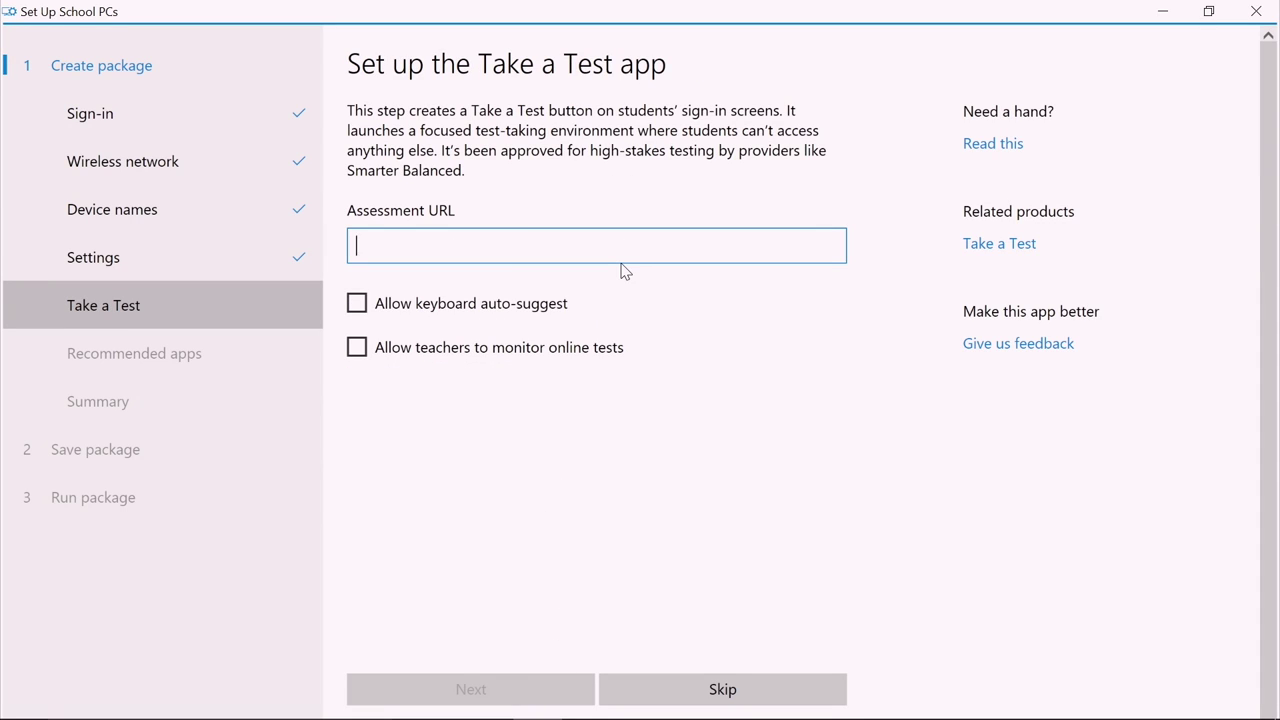
pyautogui.write('https://www.takeatesturl.com')
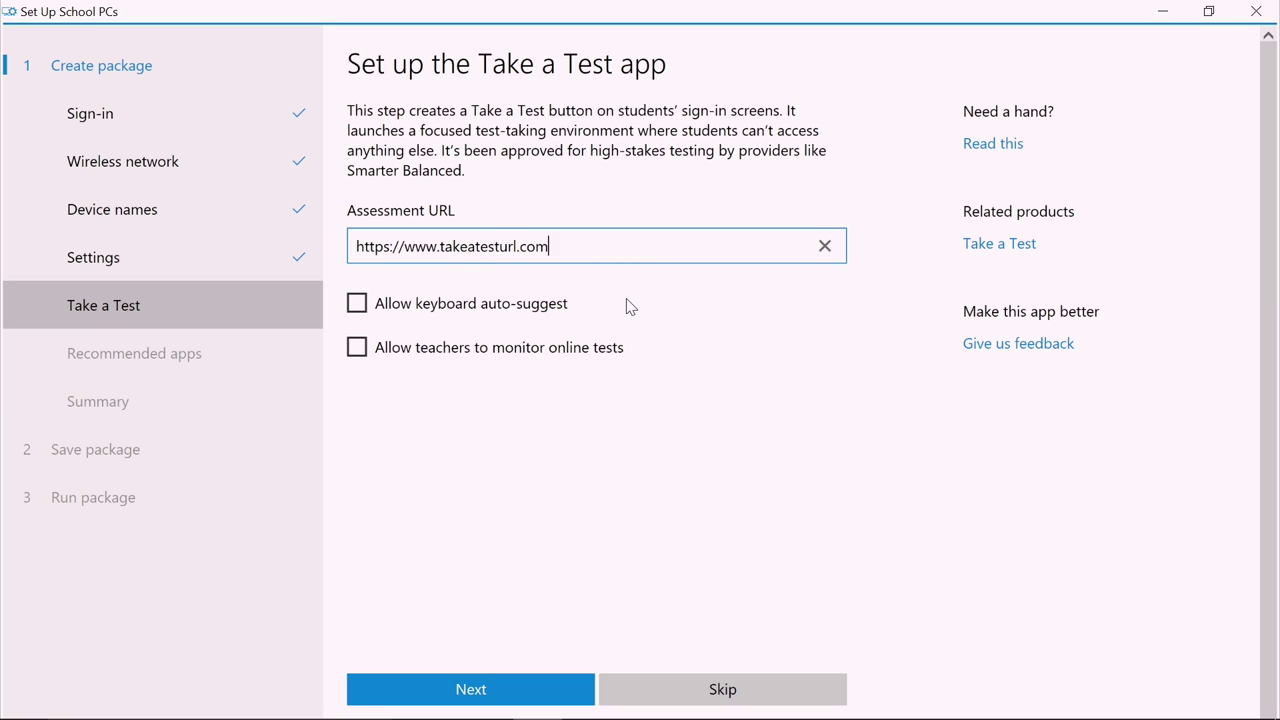
pyautogui.click(357, 348)
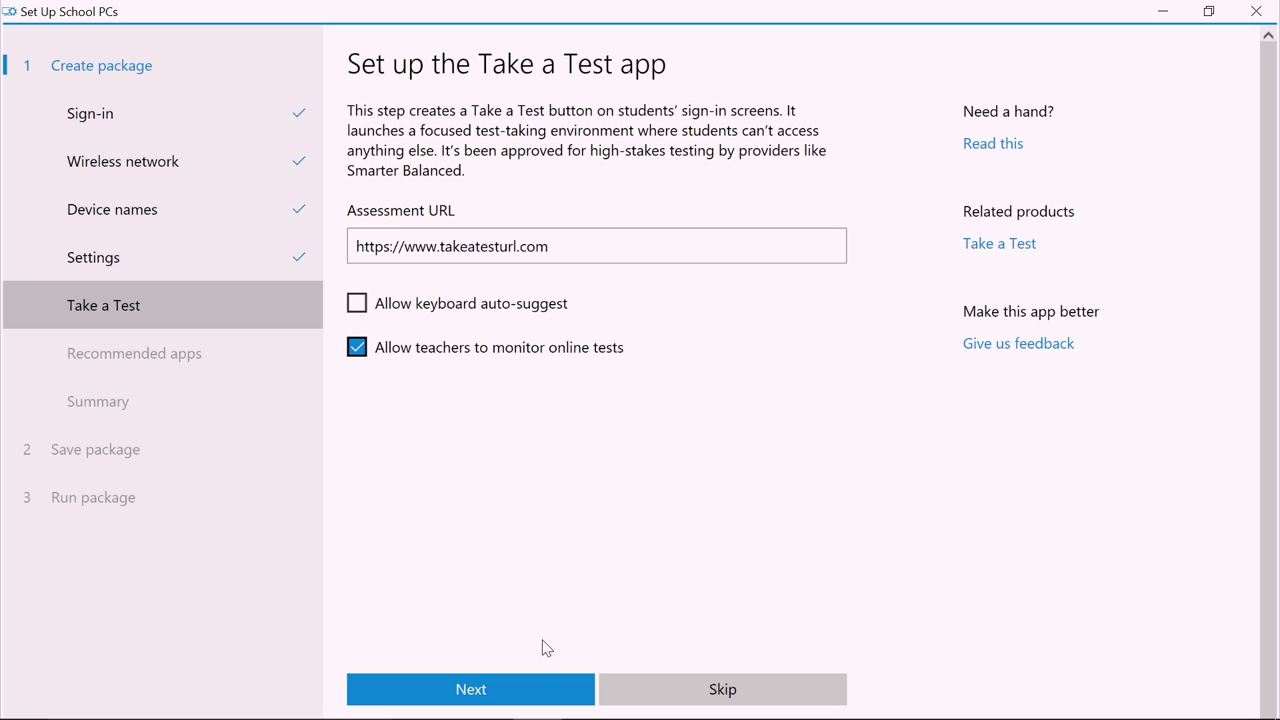
pyautogui.click(539, 690)
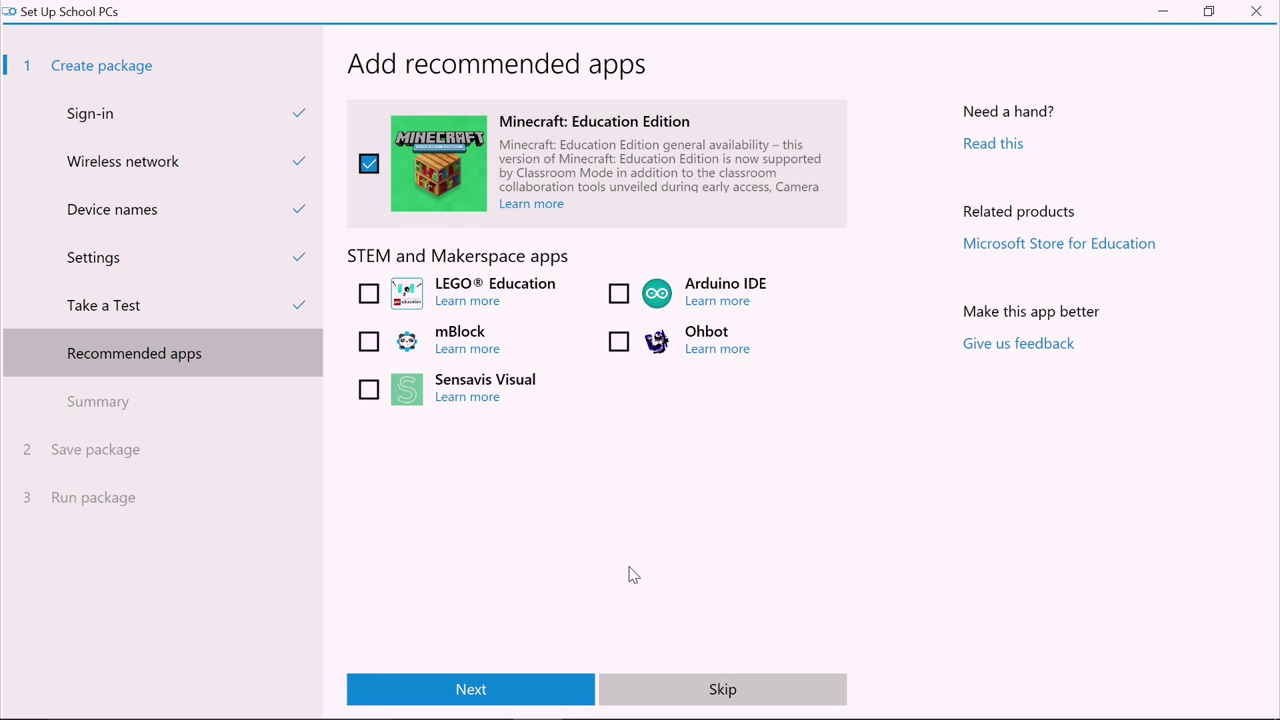
# Step: Add mBlock and Ohbot to the recommended apps
pyautogui.click(368, 343)
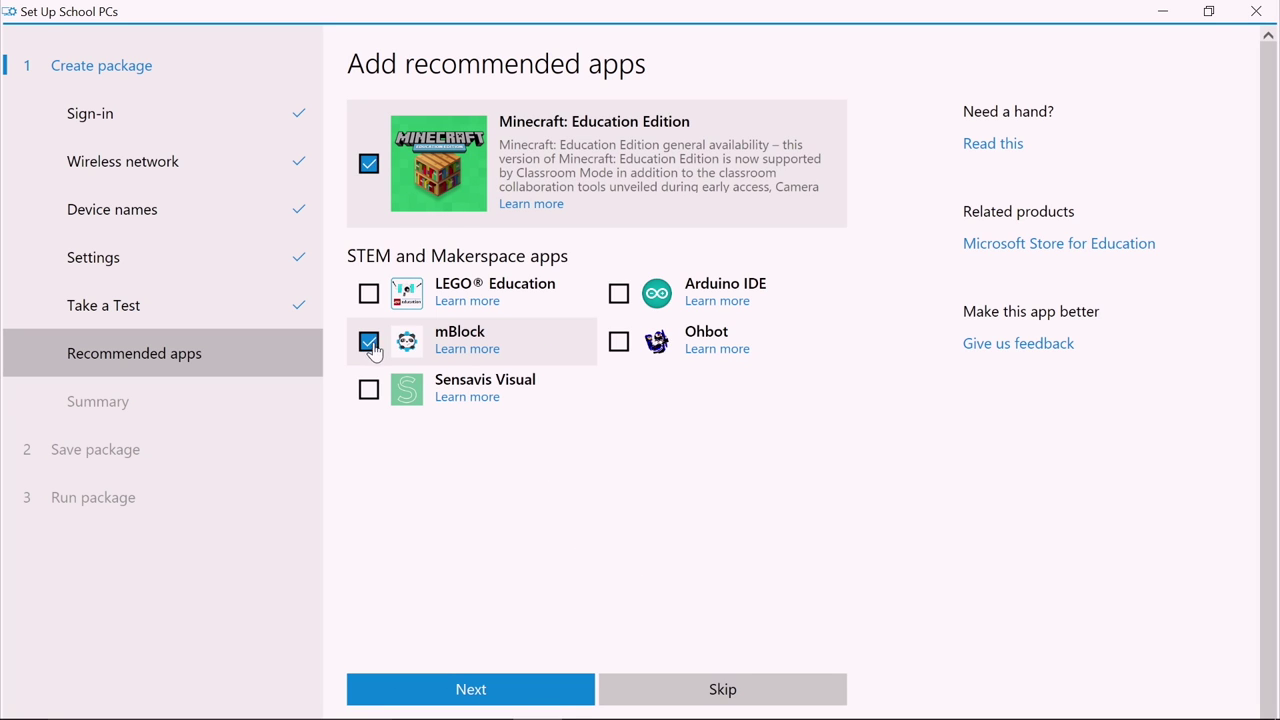
pyautogui.click(618, 347)
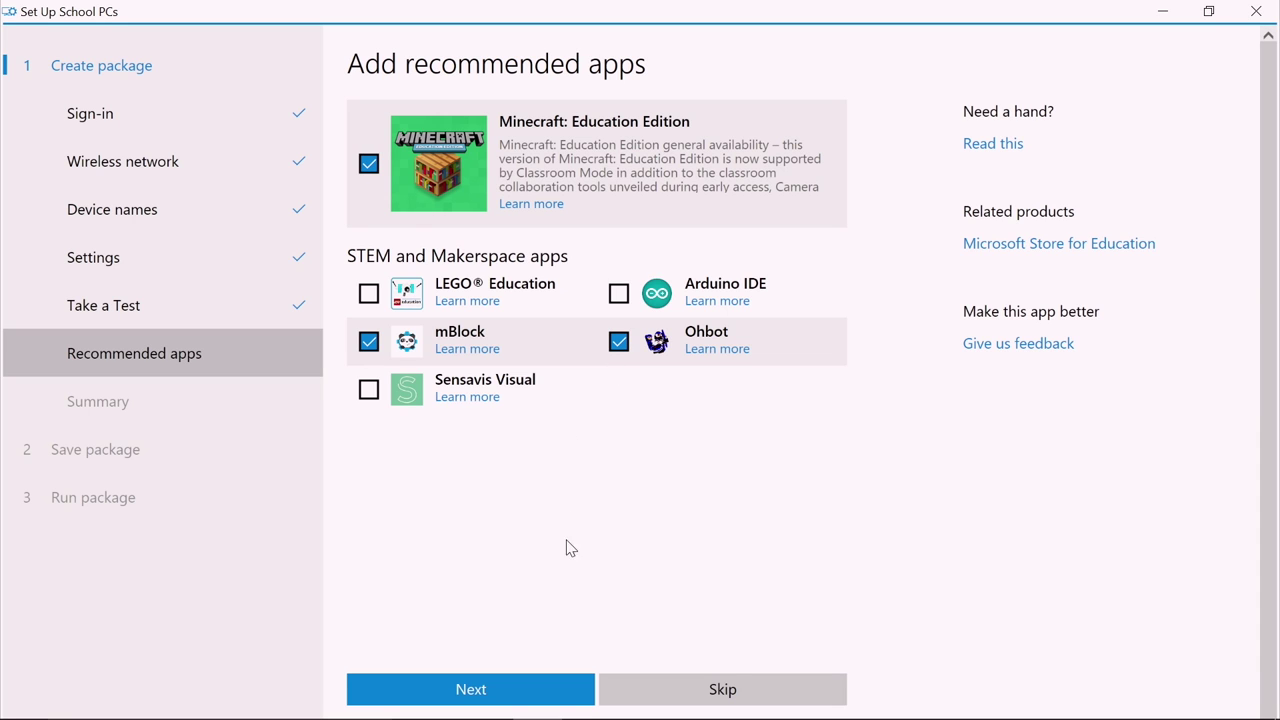
pyautogui.click(551, 697)
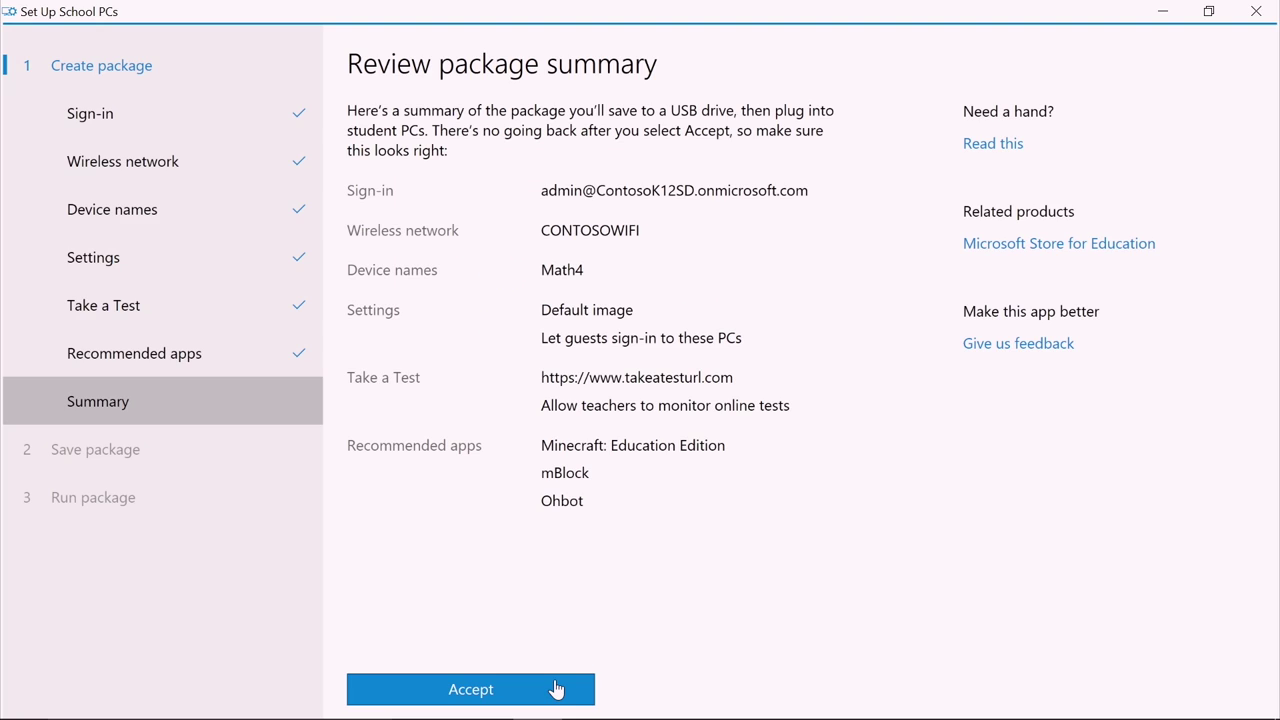
# Step: Recheck the Take a Test settings, then accept the package summary
pyautogui.click(300, 311)
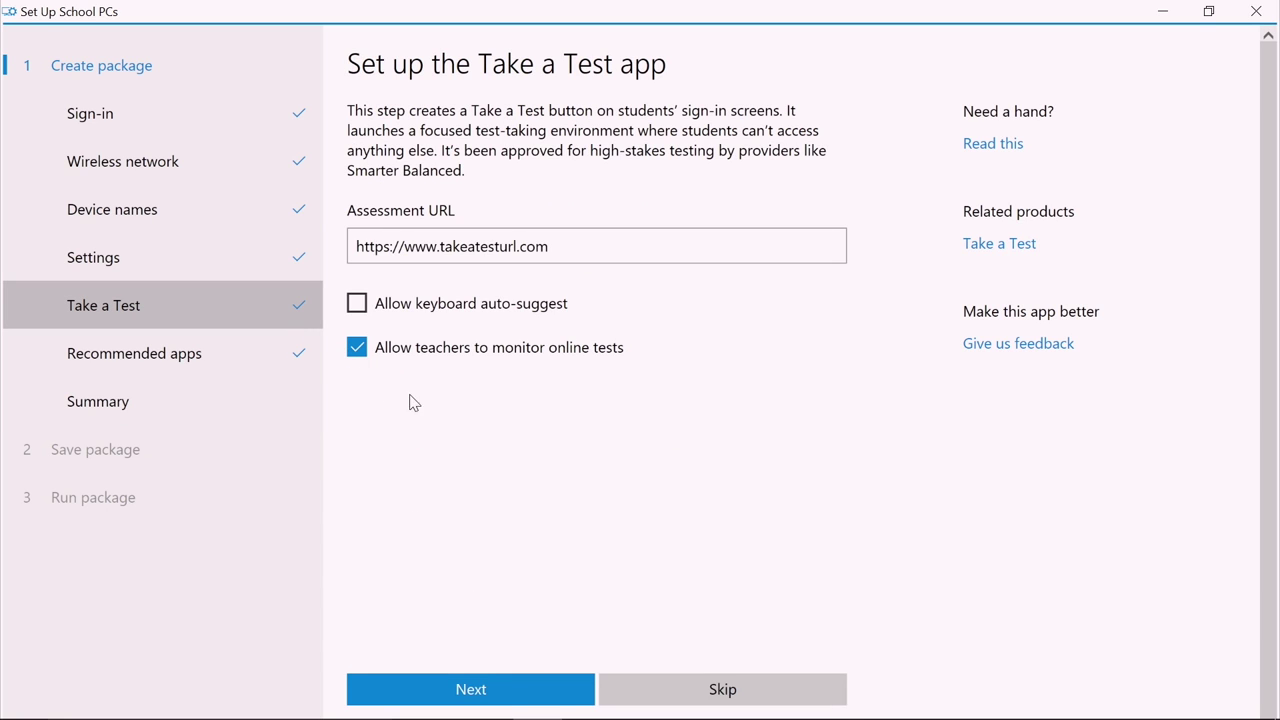
pyautogui.click(544, 680)
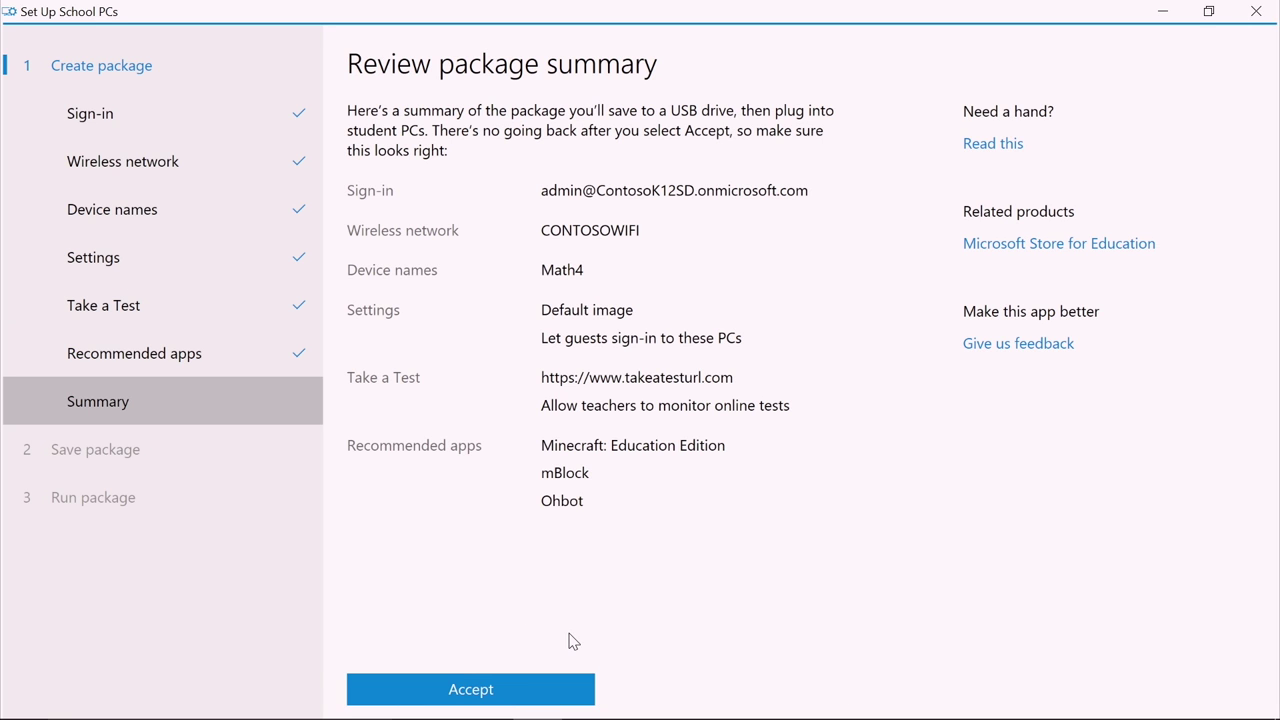
pyautogui.click(575, 692)
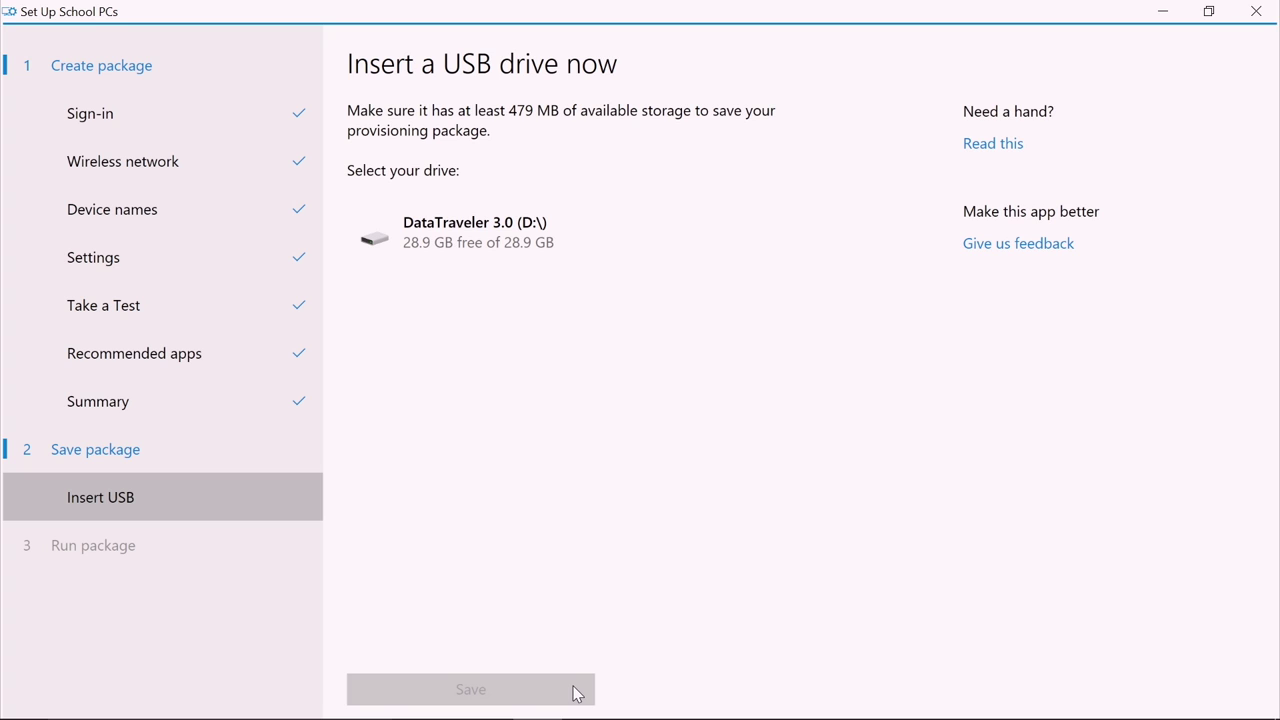
# Step: Save the provisioning package to the DataTraveler 3.0 (D:\) USB drive
pyautogui.click(466, 262)
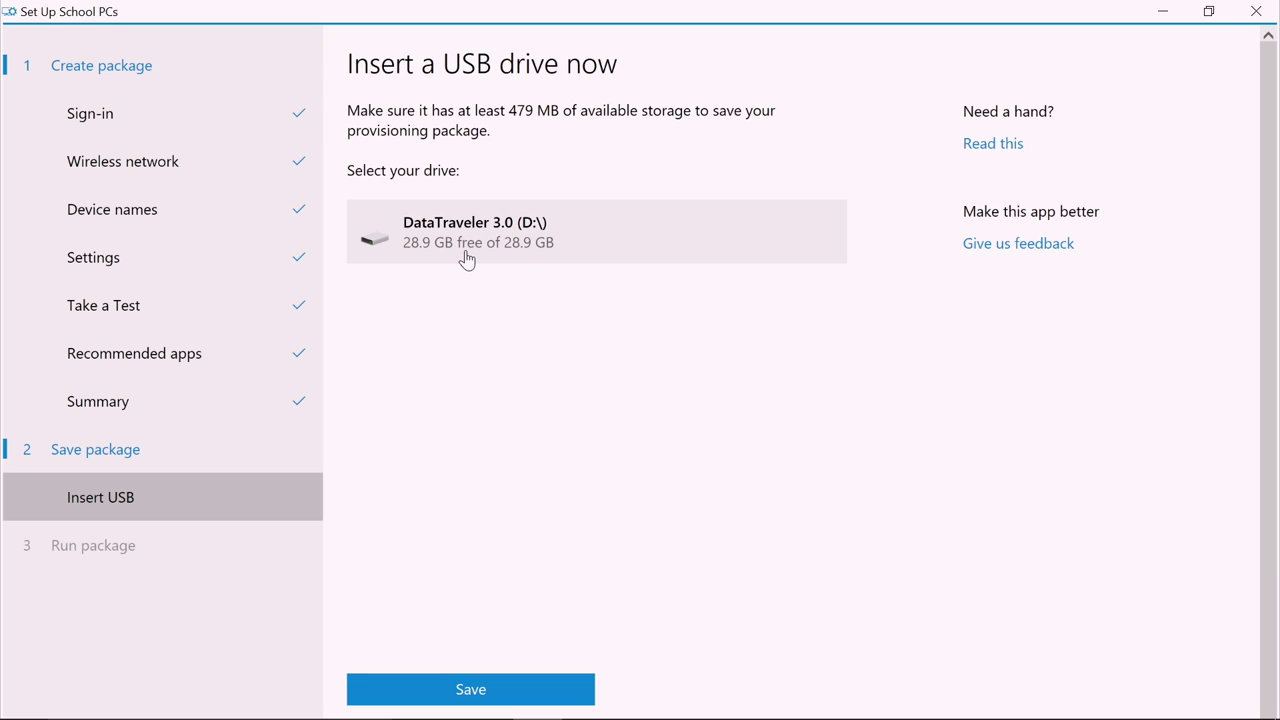
pyautogui.click(566, 690)
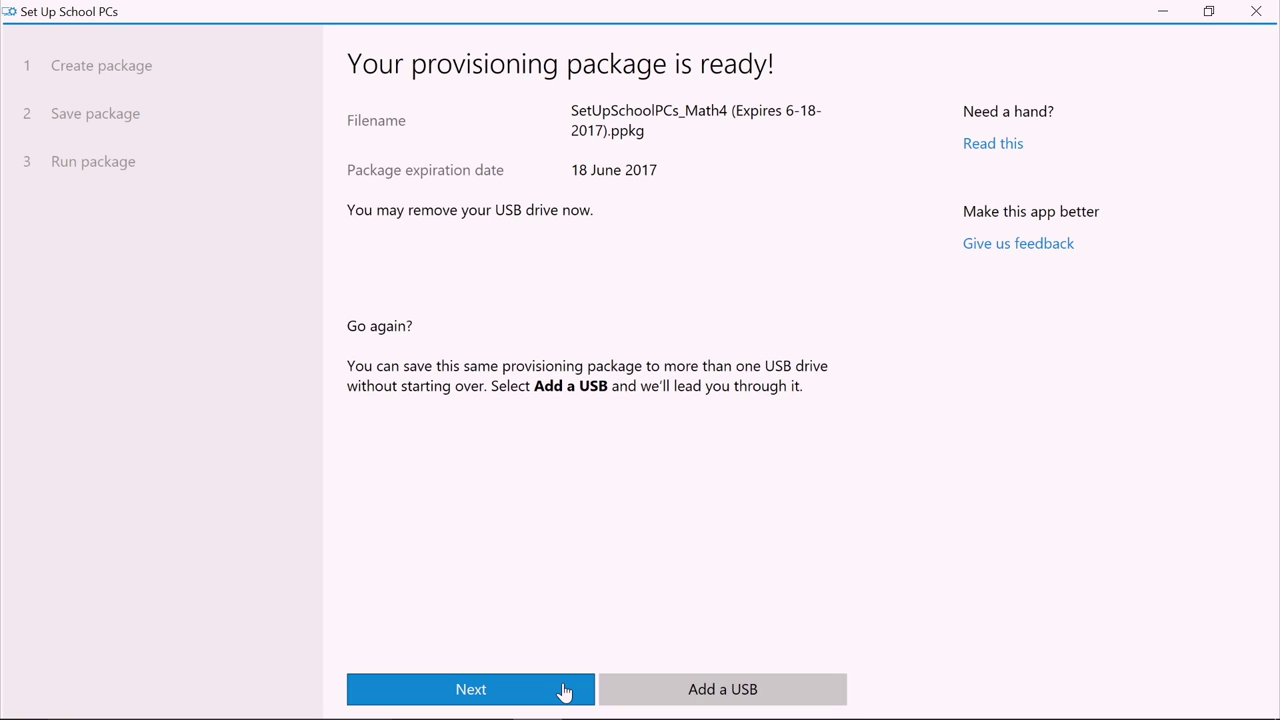
pyautogui.click(564, 692)
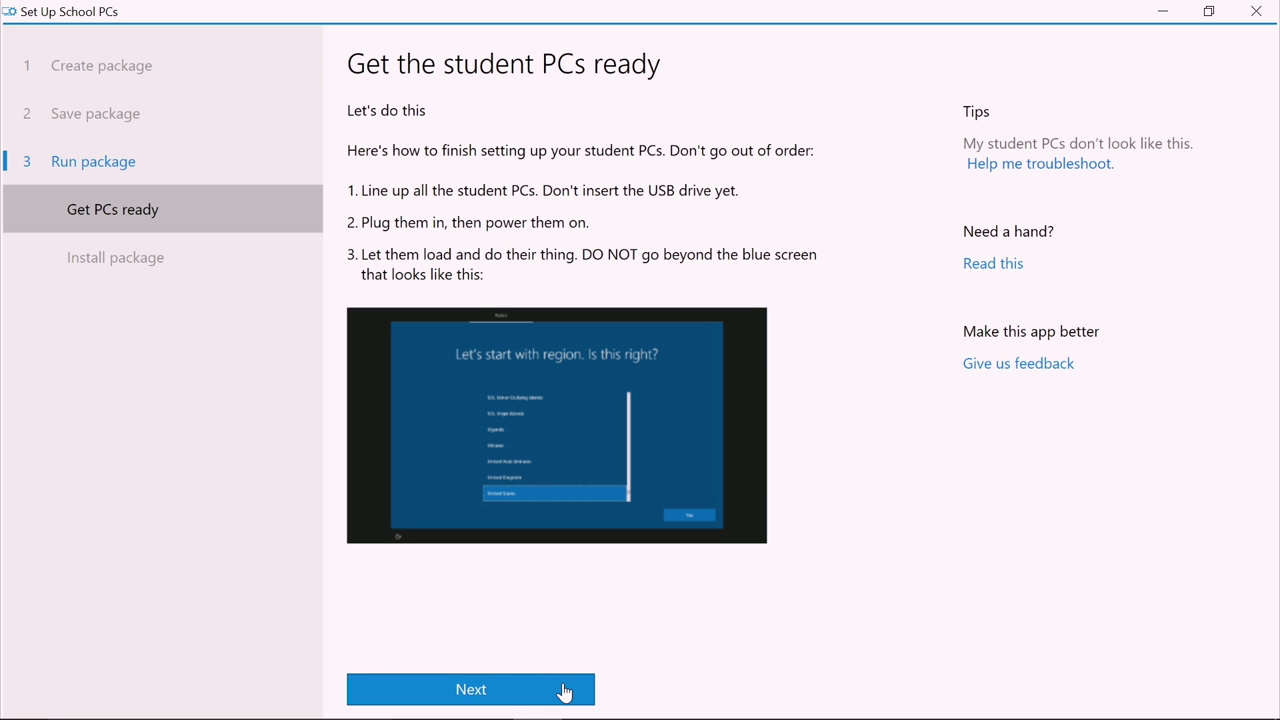
# Step: Advance from the Get PCs ready page to the package installation step
pyautogui.click(564, 692)
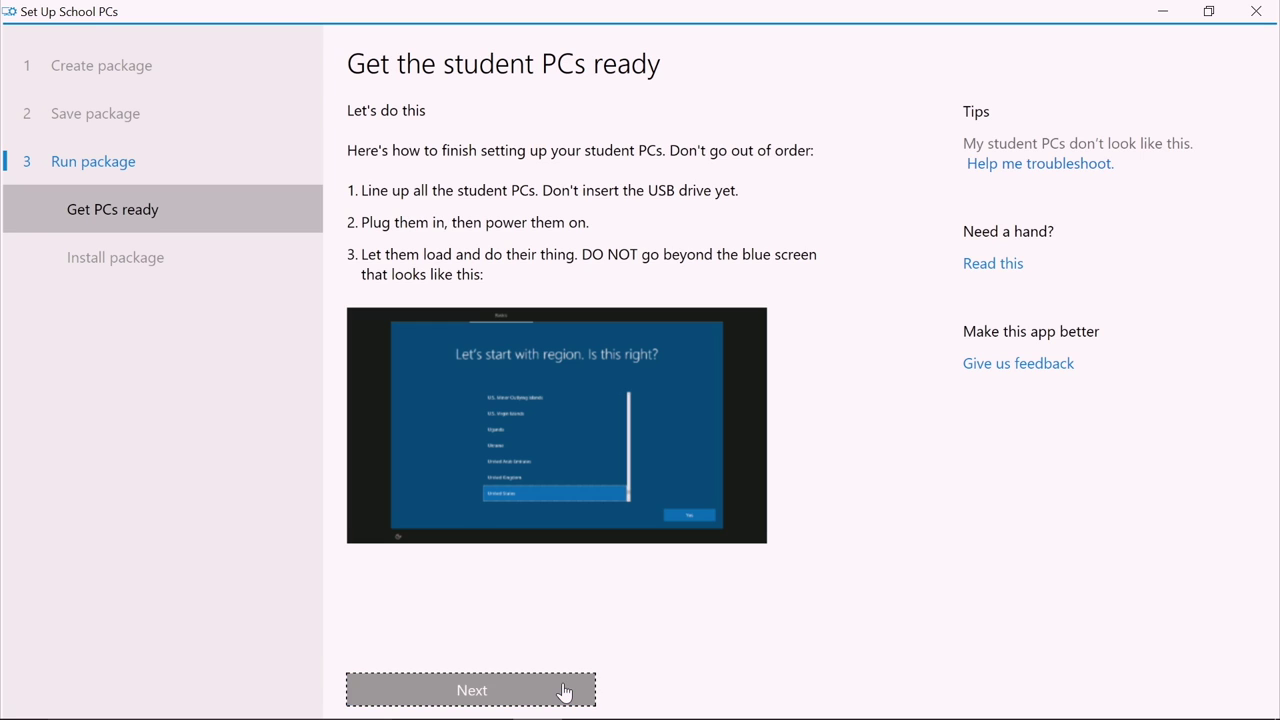